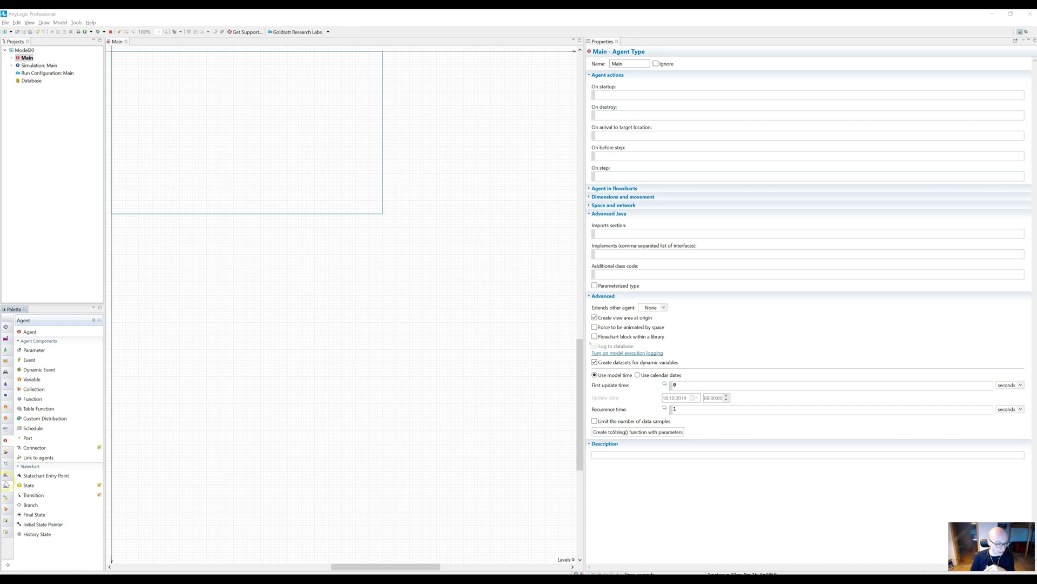
- Show the Presentation palette so the Text element can be placed on Main's canvas
{"action": "left_click", "coordinate": [9, 453]}
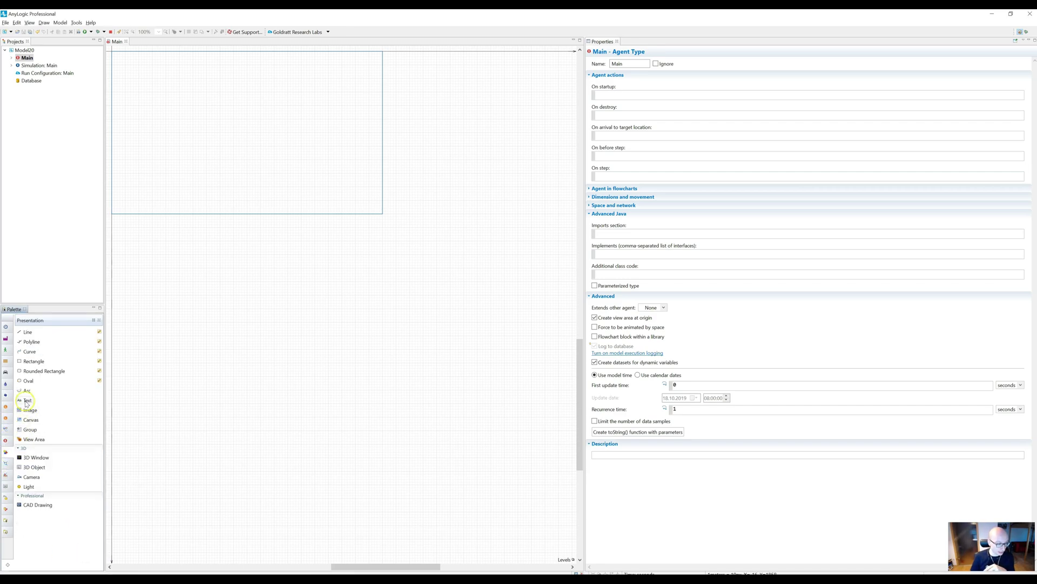
- Place a text element on the canvas, set to 26 pt and reading 'regregeg'
{"action": "left_click", "coordinate": [159, 86]}
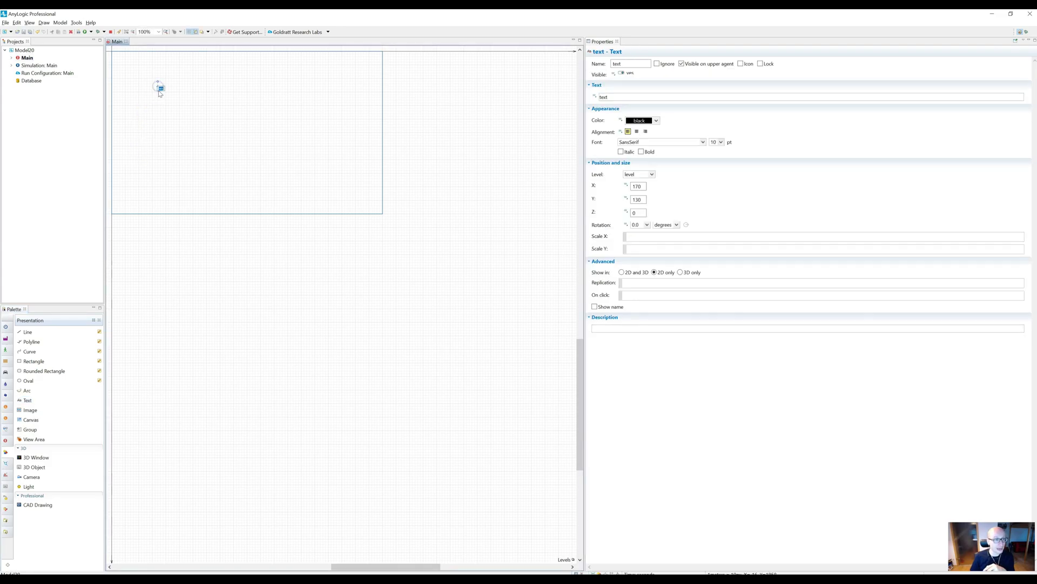
{"action": "left_click", "coordinate": [720, 141]}
{"action": "left_click", "coordinate": [717, 225]}
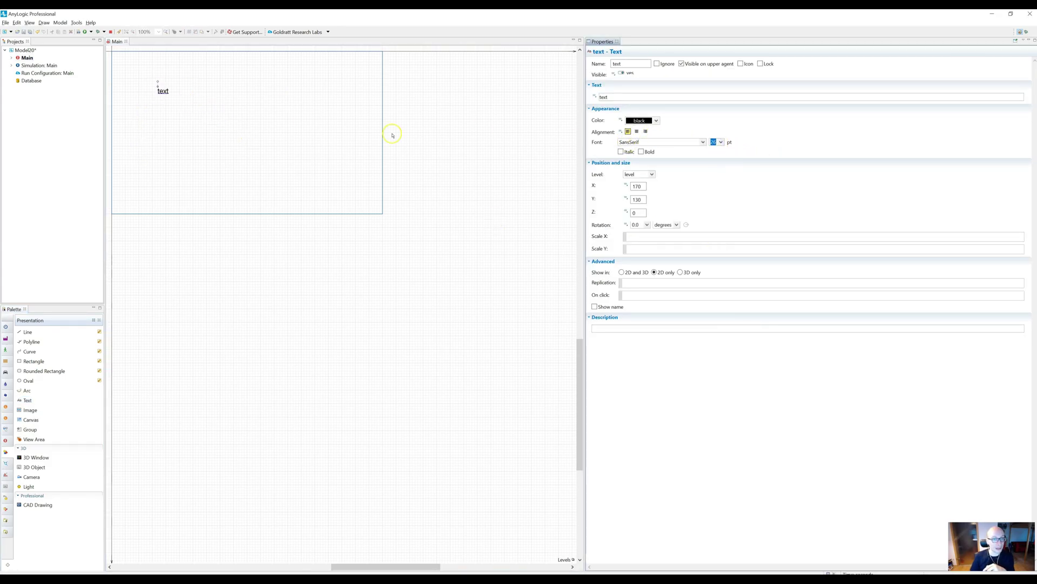
{"action": "double_click", "coordinate": [605, 96]}
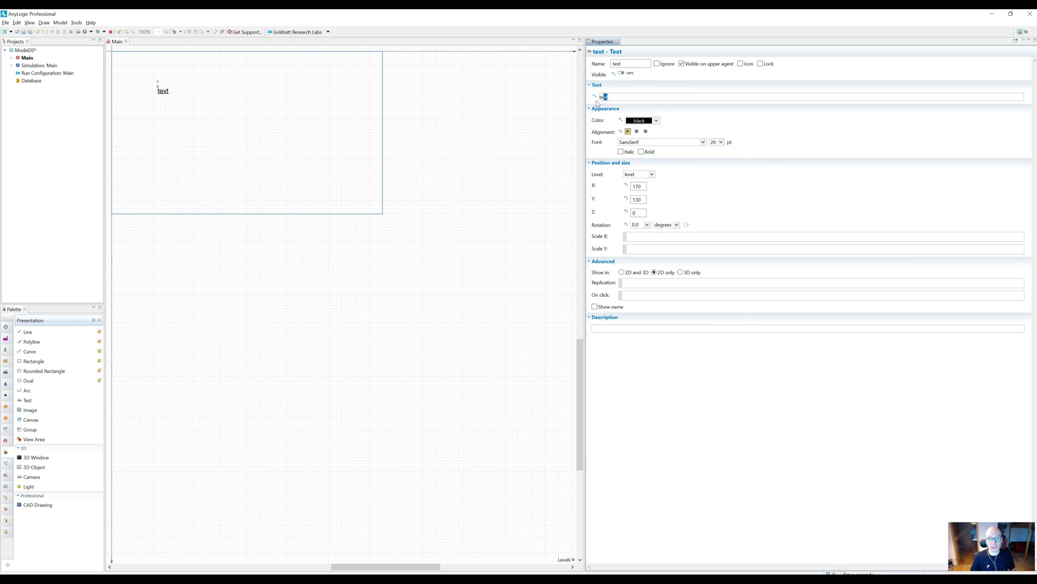
{"action": "type", "text": "wegregeg"}
{"action": "left_click", "coordinate": [244, 106]}
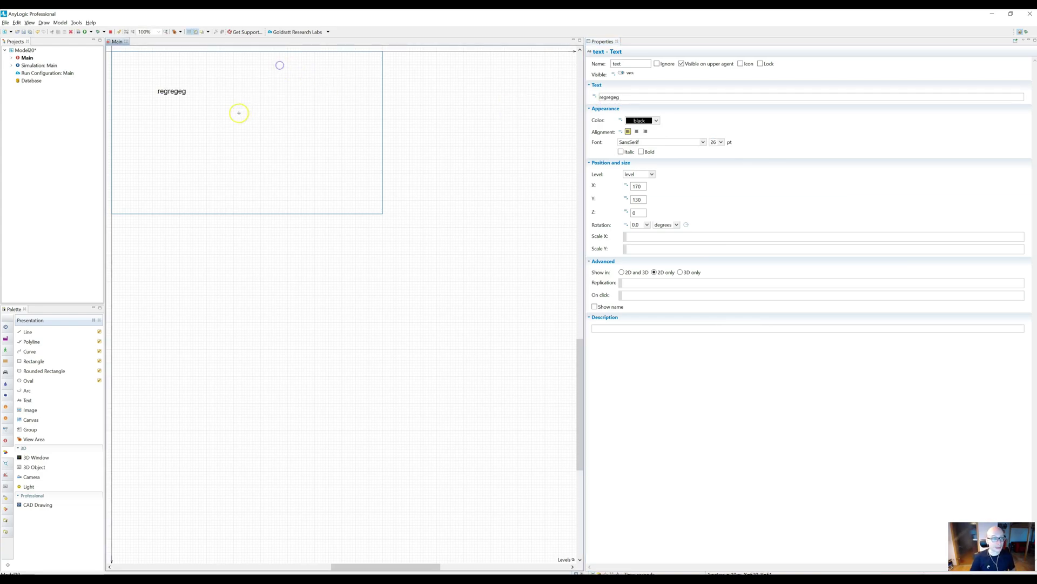
- Reselect the 'regregeg' text and toggle its content to dynamic and back to static
{"action": "left_click_drag", "start_coordinate": [207, 104], "coordinate": [245, 122]}
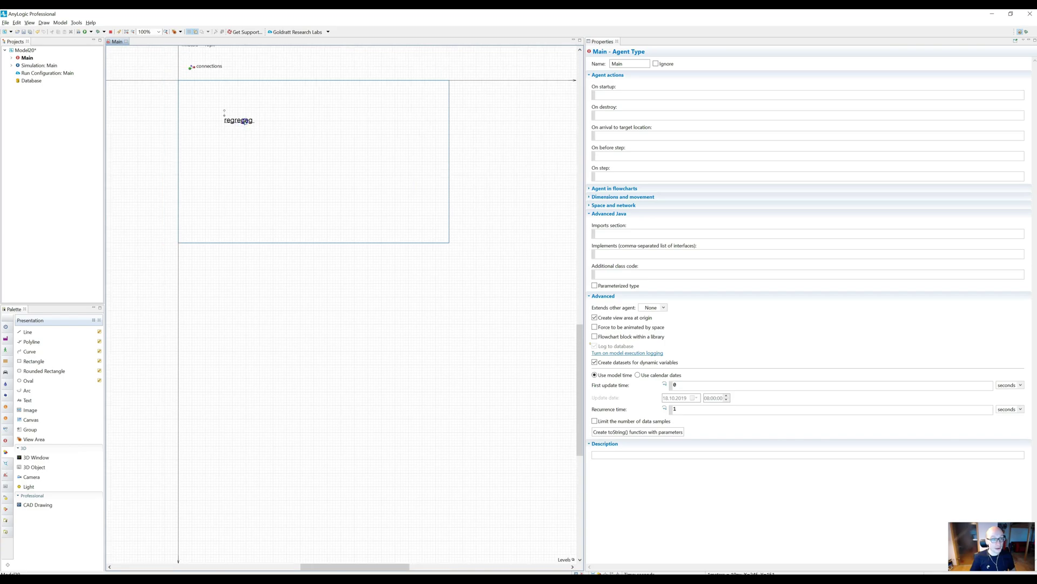
{"action": "left_click", "coordinate": [244, 120]}
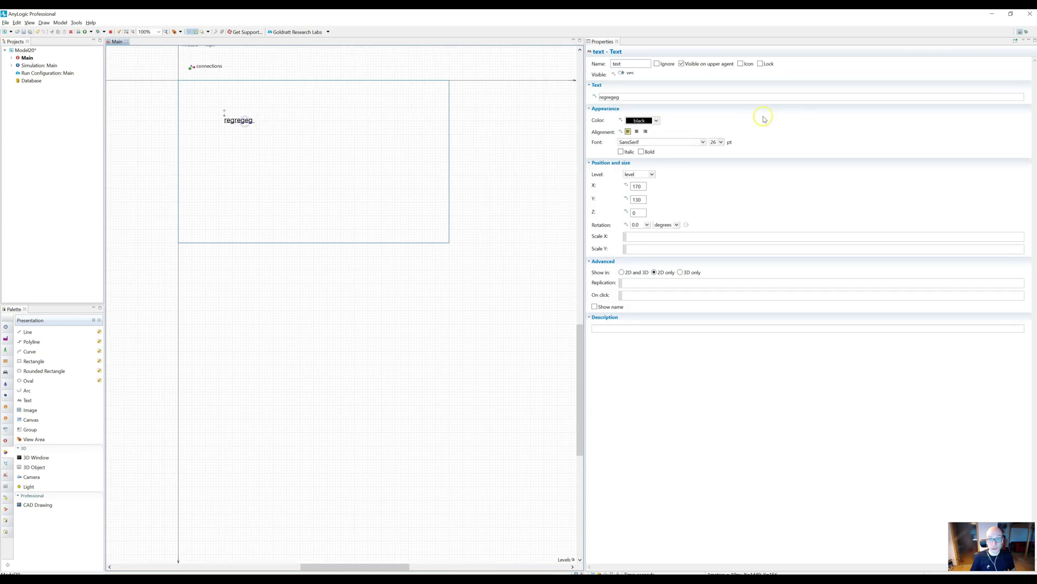
{"action": "left_click", "coordinate": [594, 96]}
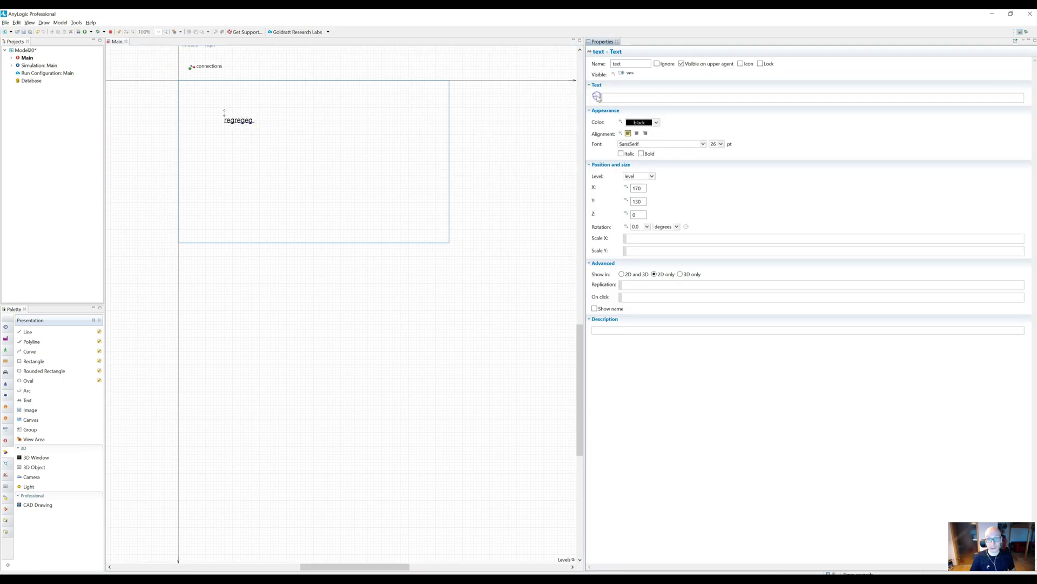
{"action": "left_click", "coordinate": [594, 96]}
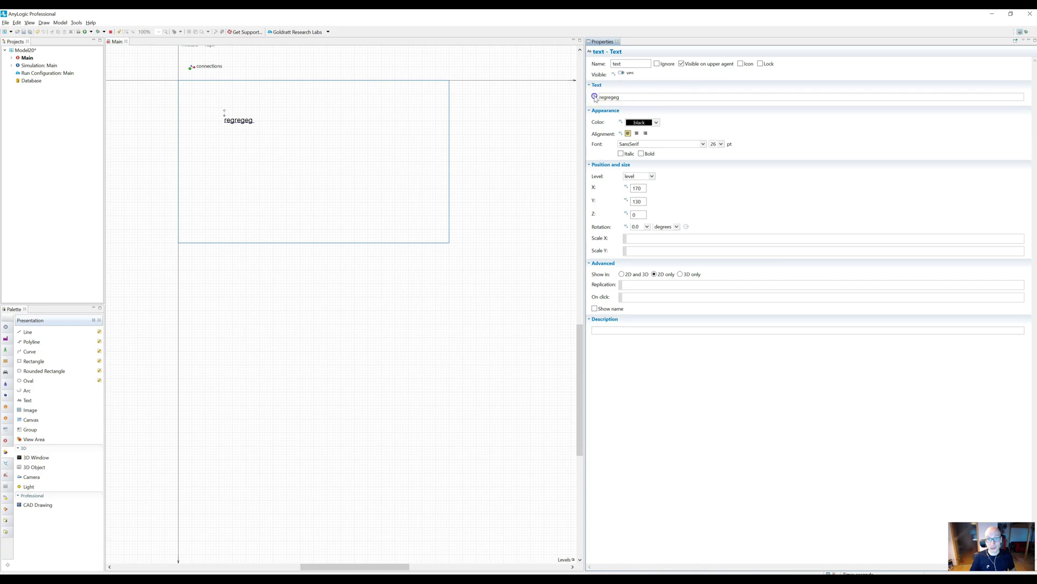
- Make the text the dynamic expression "My dynamic text " and drop a double variable beside it
{"action": "left_click", "coordinate": [594, 96]}
{"action": "type", "text": "\"My dynamic te"}
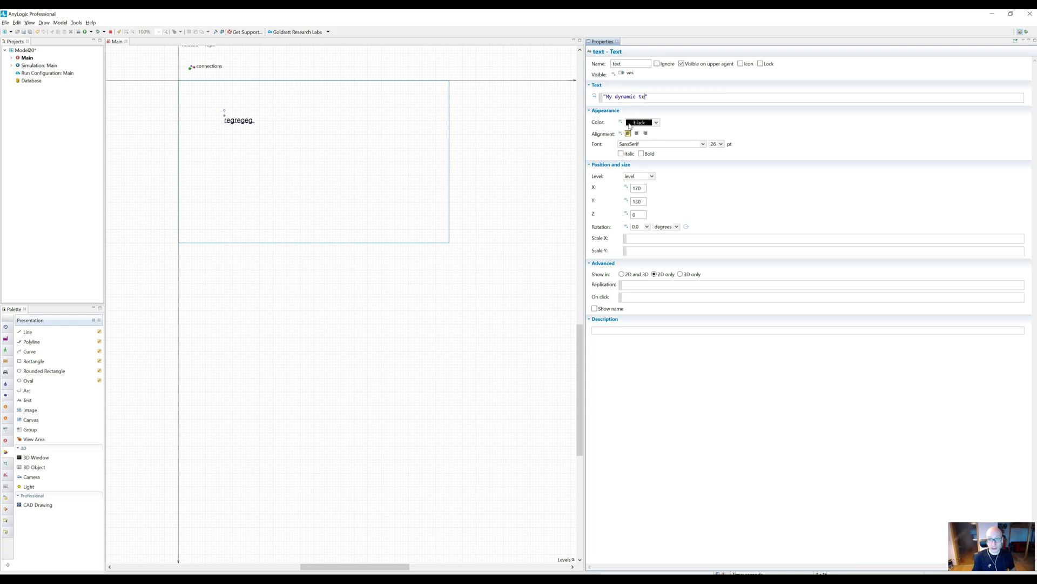
{"action": "type", "text": "xt"}
{"action": "left_click", "coordinate": [6, 440]}
{"action": "mouse_move", "coordinate": [32, 378]}
{"action": "left_mouse_down"}
{"action": "mouse_move", "coordinate": [257, 130]}
{"action": "mouse_move", "coordinate": [270, 131]}
{"action": "left_mouse_up"}
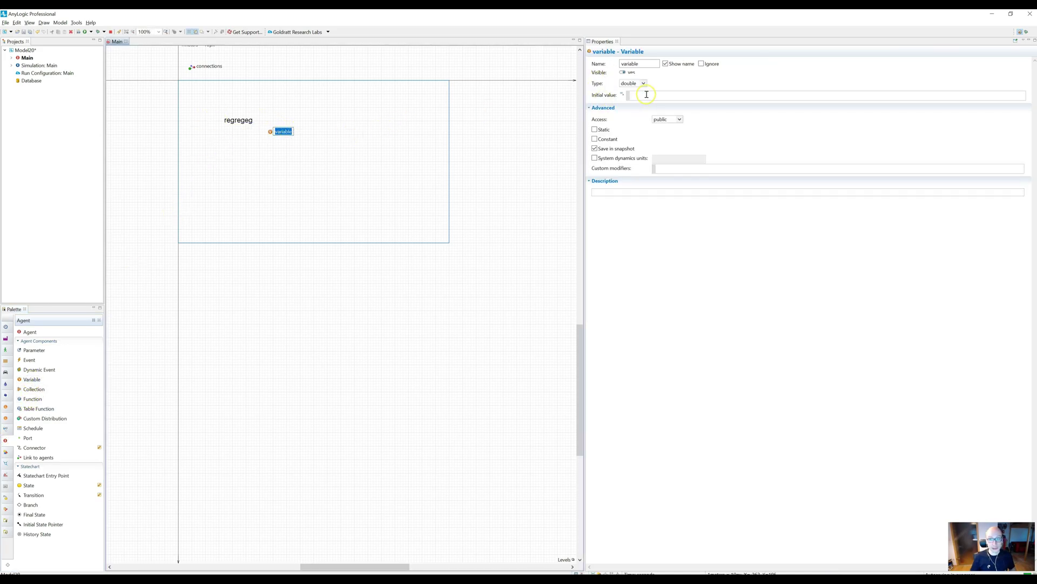
- Set variable's initial value to 12, make the text "My dynamic value = "+variable, and run the model
{"action": "left_click", "coordinate": [646, 94]}
{"action": "type", "text": "12"}
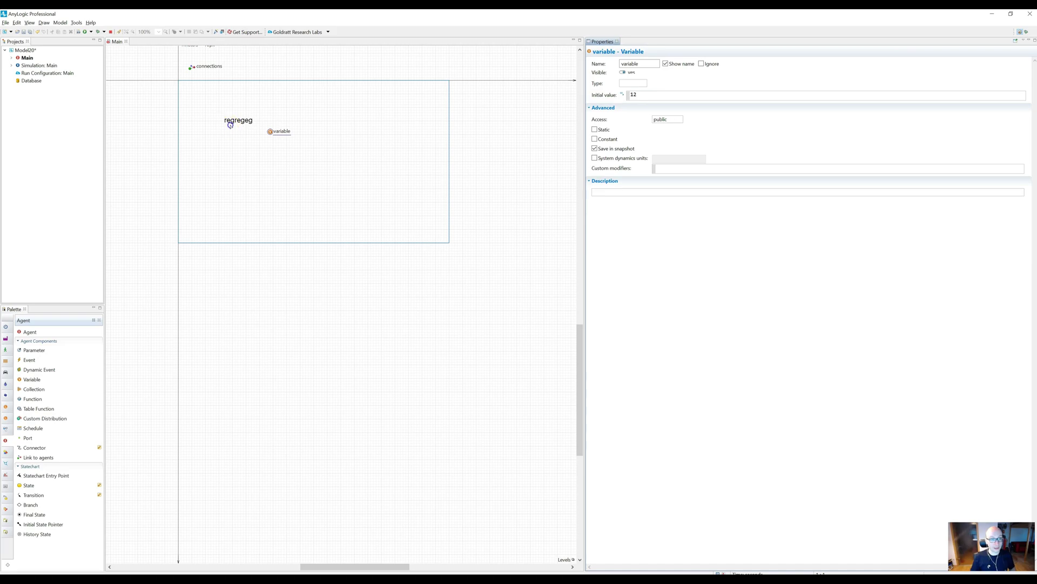
{"action": "left_click", "coordinate": [230, 124]}
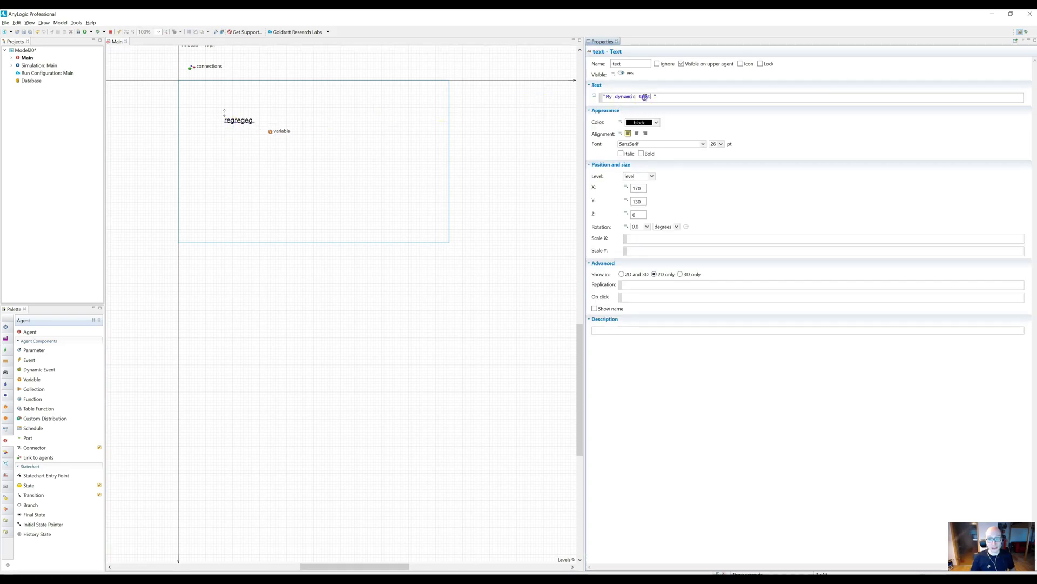
{"action": "double_click", "coordinate": [646, 96]}
{"action": "type", "text": "value ="}
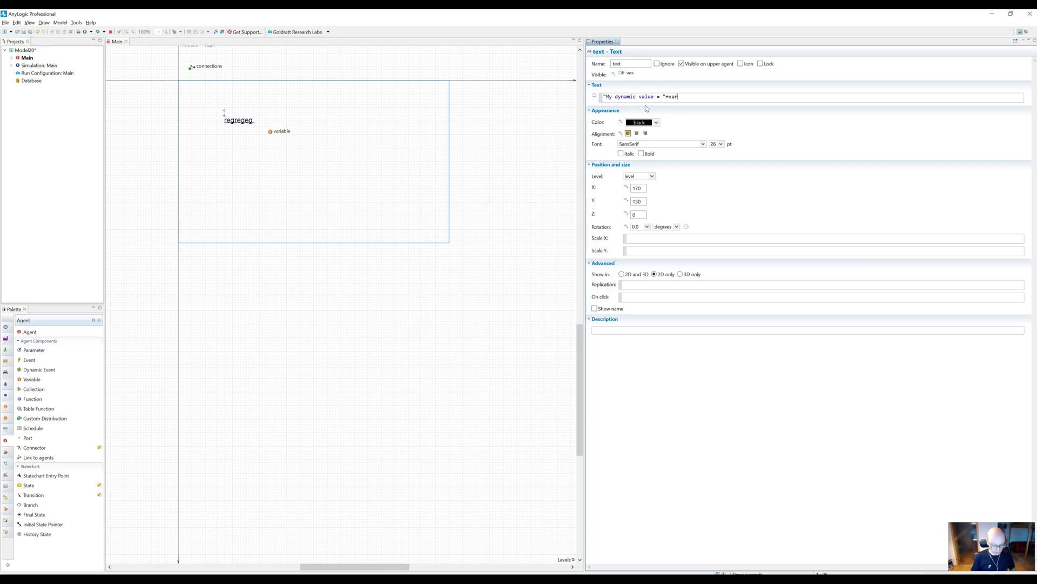
{"action": "key", "text": "ctrl+space"}
{"action": "key", "text": "Return"}
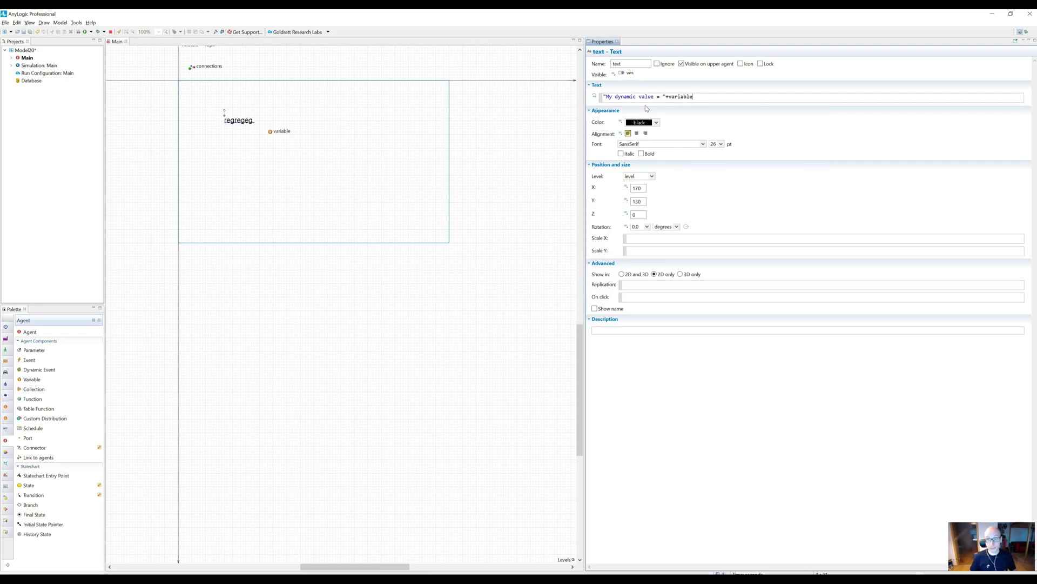
{"action": "key", "text": "F5"}
- Insert System.lineSeparator() before variable in the expression and rerun to check the line break
{"action": "key", "text": "alt+Tab"}
{"action": "type", "text": "Sys+"}
{"action": "type", "text": "Sys"}
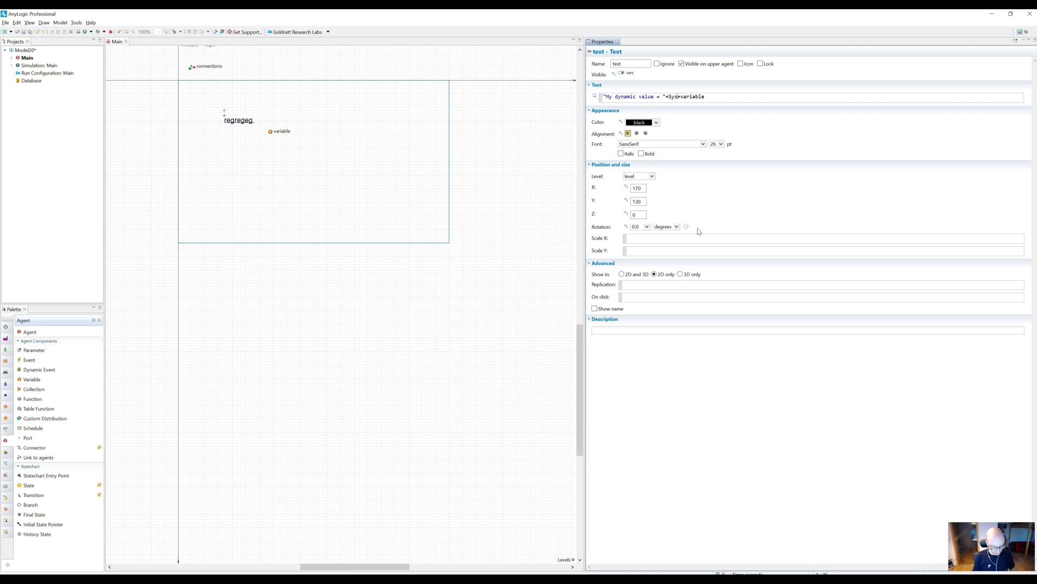
{"action": "type", "text": "tem."}
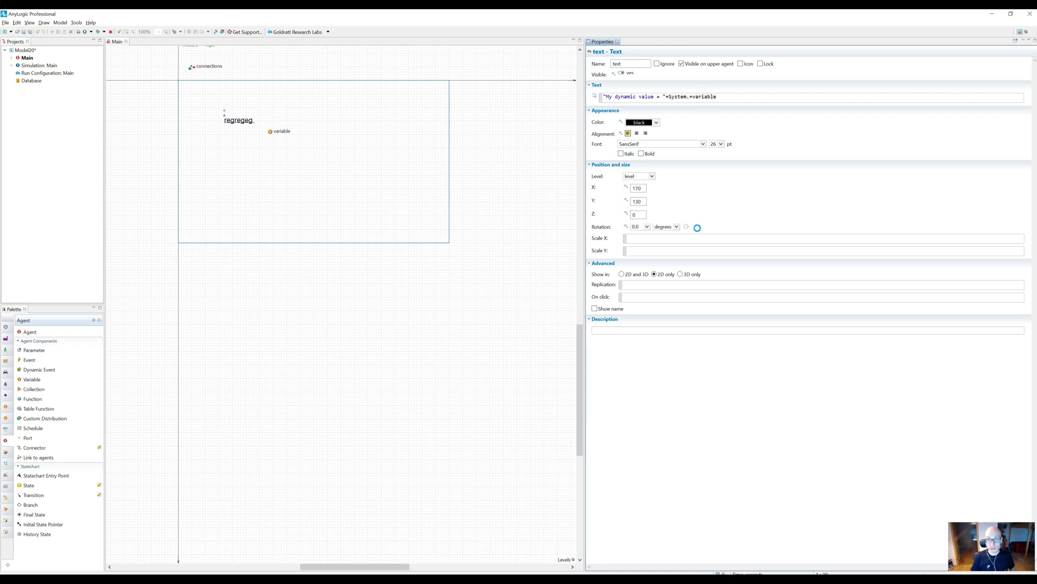
{"action": "type", "text": "lin"}
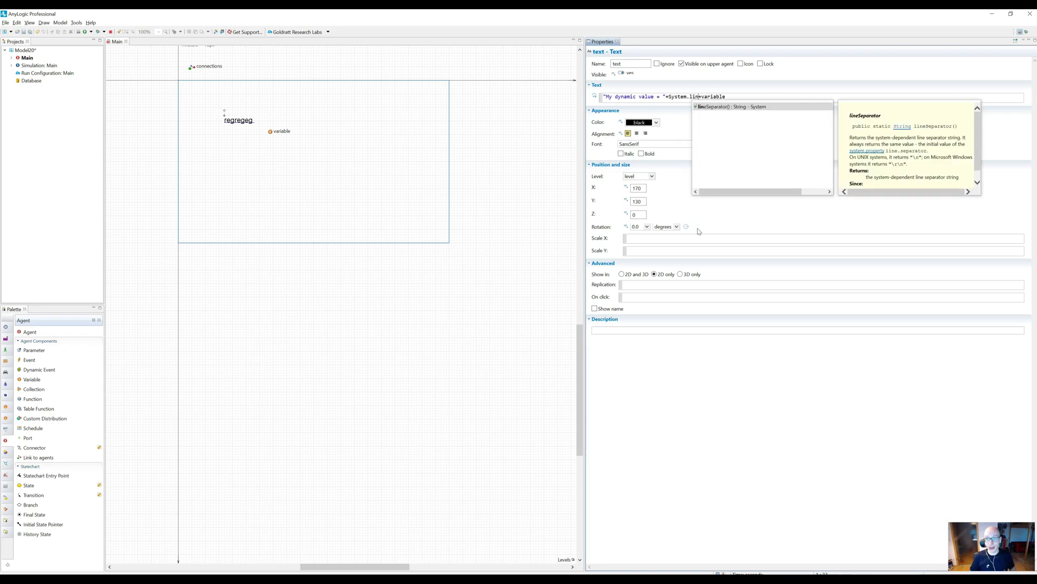
{"action": "key", "text": "Return"}
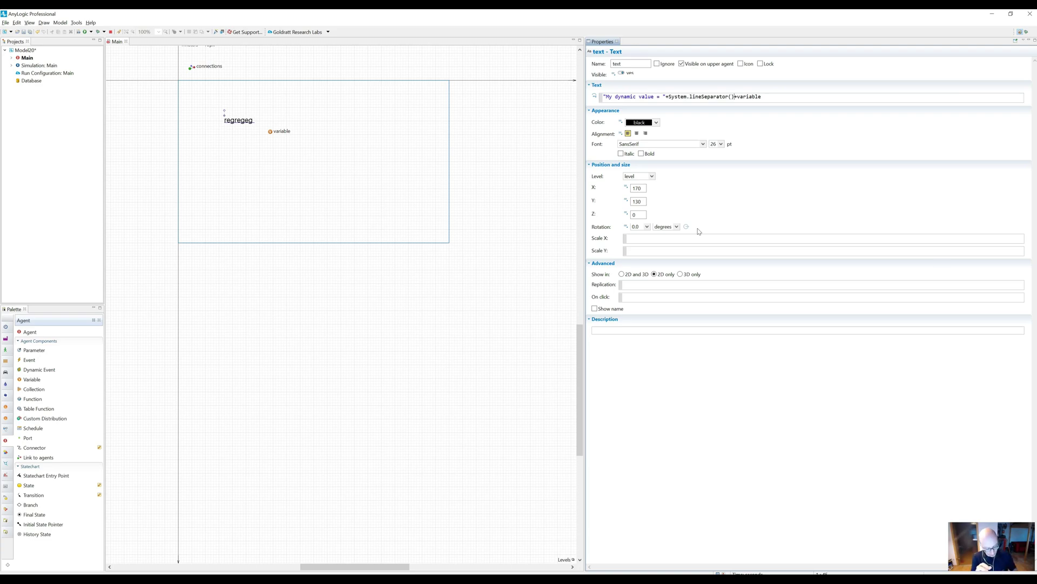
{"action": "key", "text": "F5"}
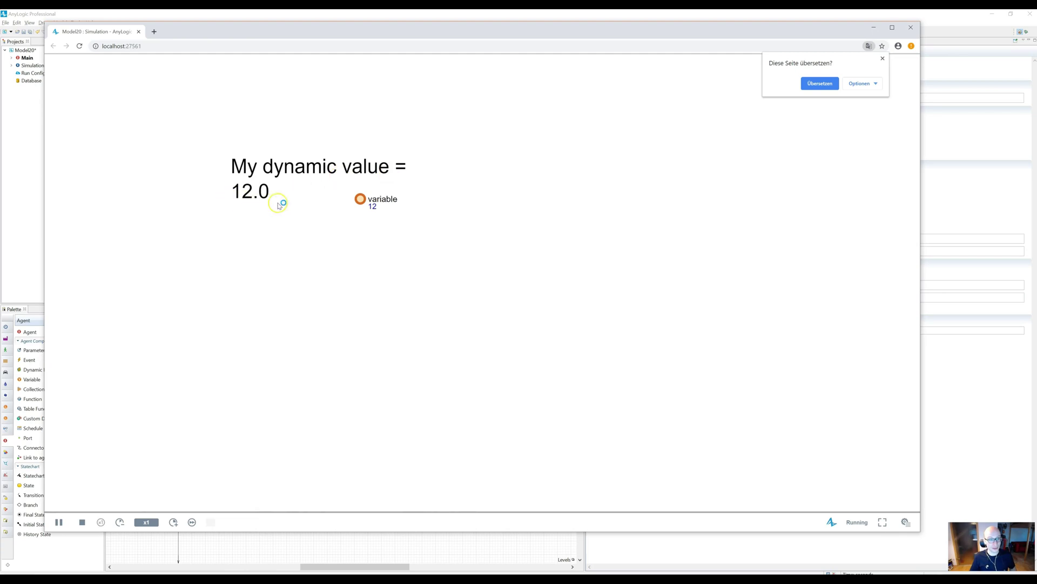
- Center-align the text and rerun the model to confirm both lines appear centered
{"action": "key", "text": "alt+Tab"}
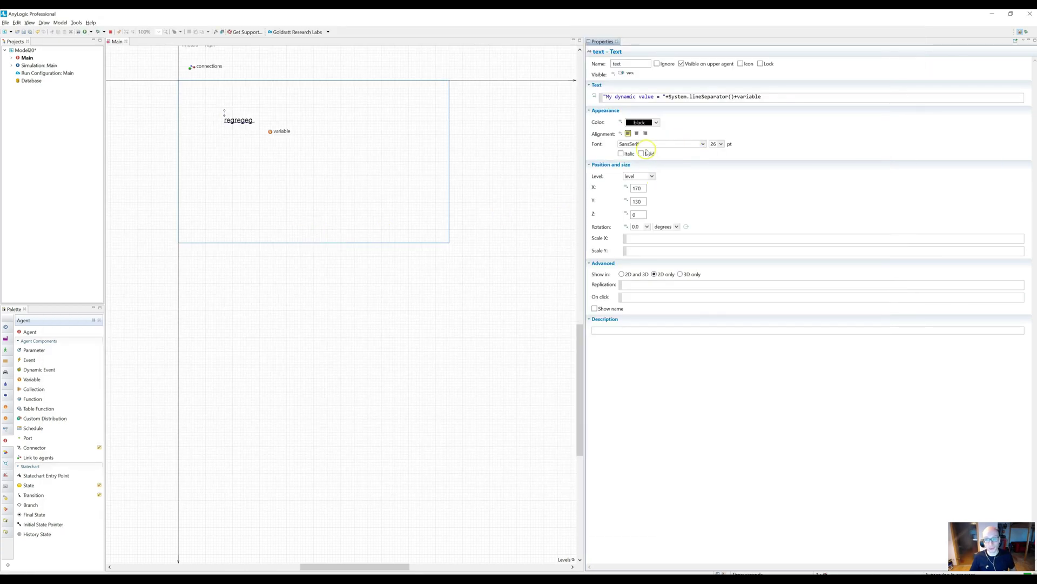
{"action": "left_click", "coordinate": [636, 134]}
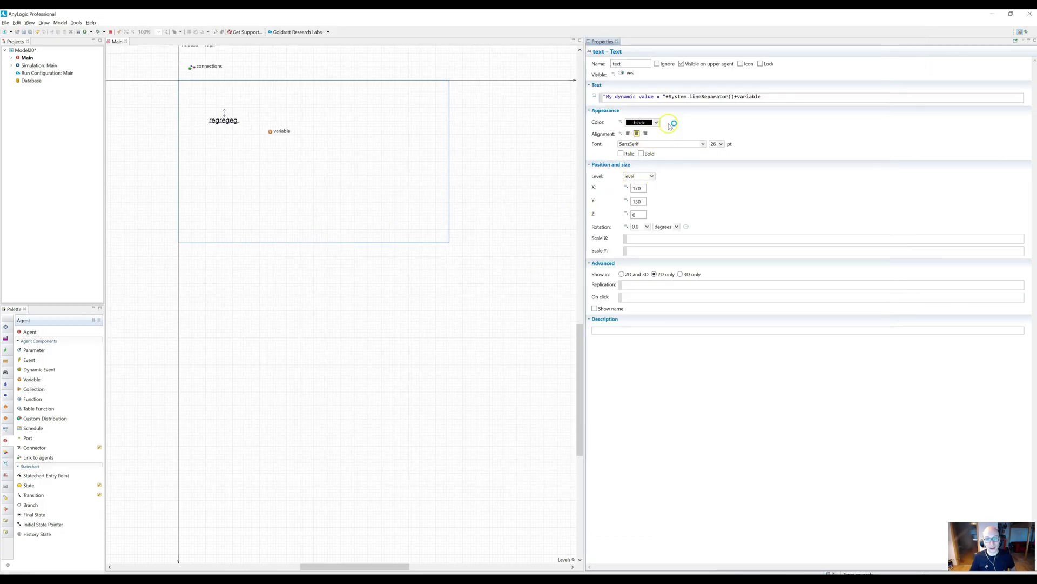
{"action": "key", "text": "F5"}
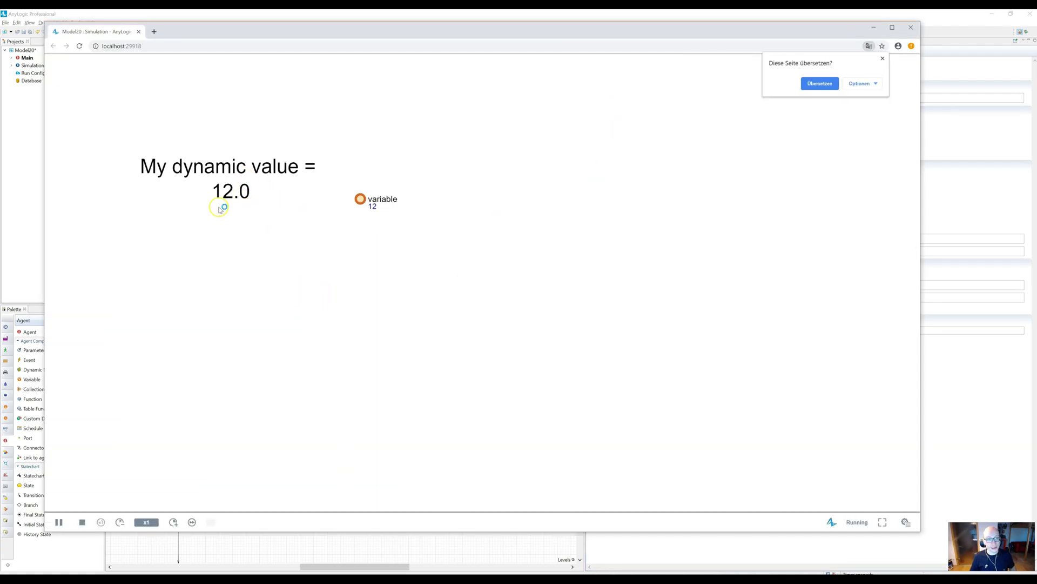
{"action": "key", "text": "alt+Tab"}
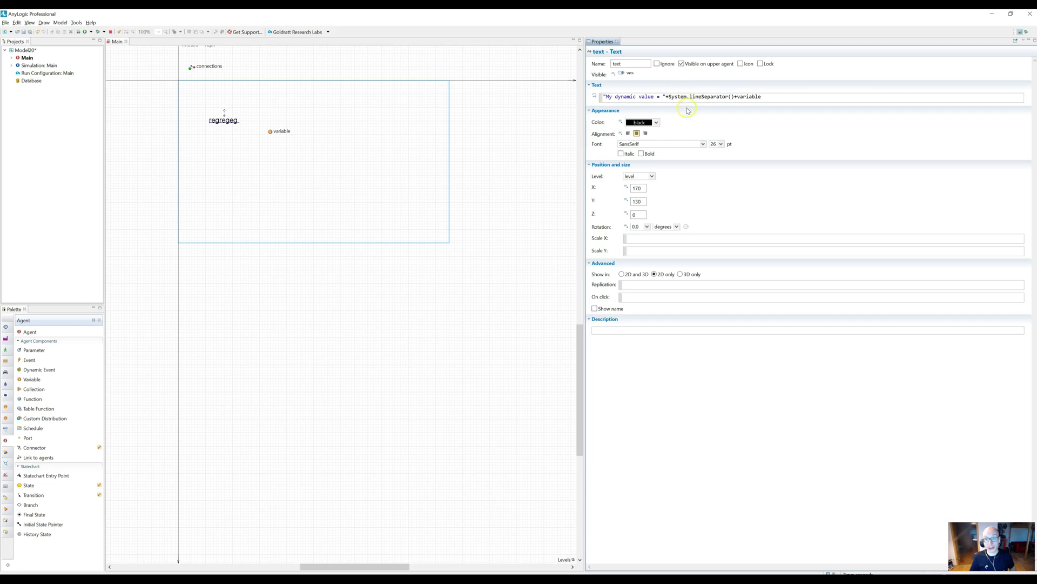